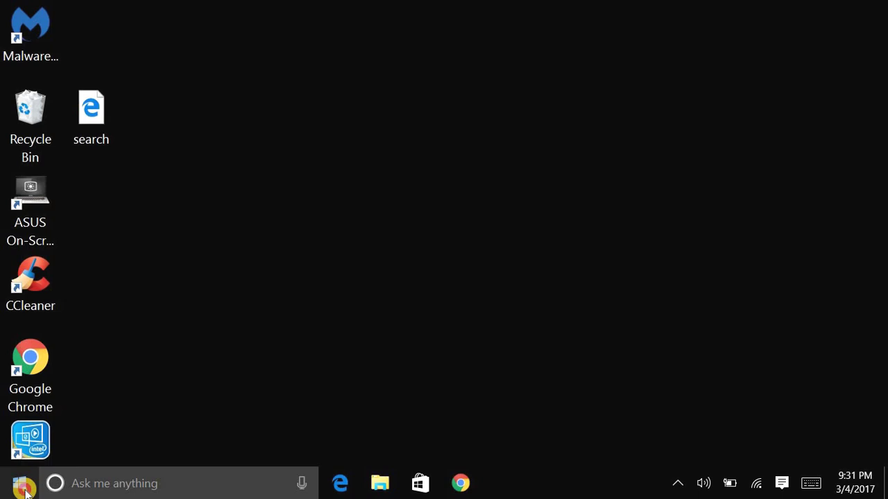
# - Open Microsoft Edge and search the web for frostwire
pyautogui.click(21, 485)
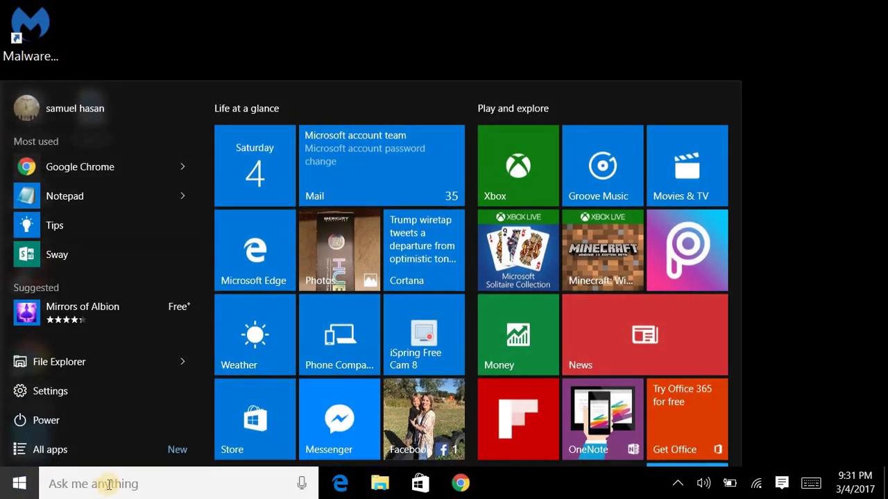
pyautogui.click(253, 237)
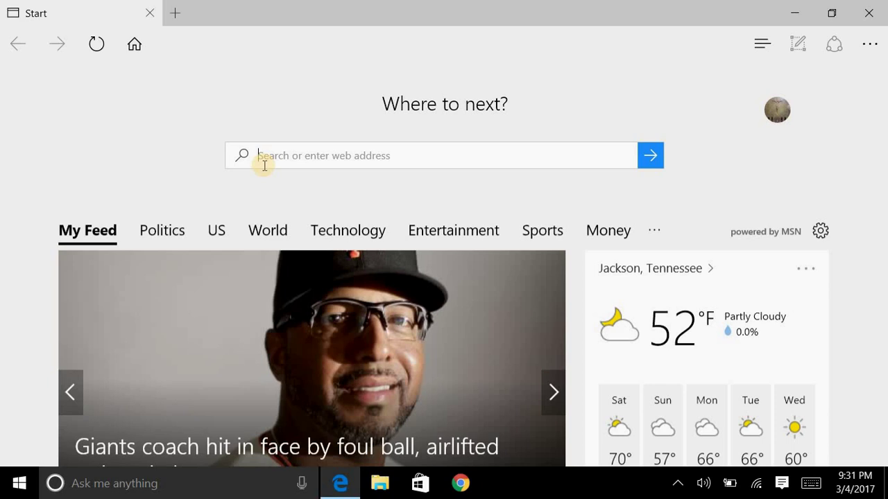
pyautogui.write('frostwire')
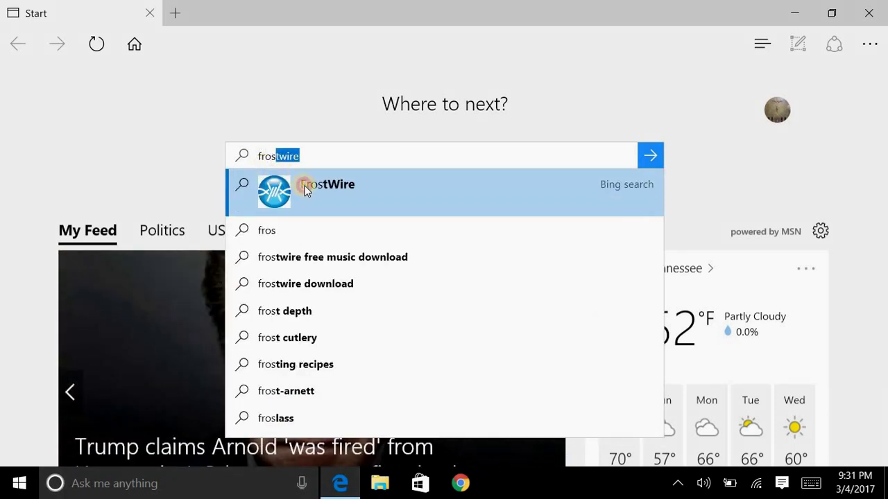
pyautogui.click(305, 191)
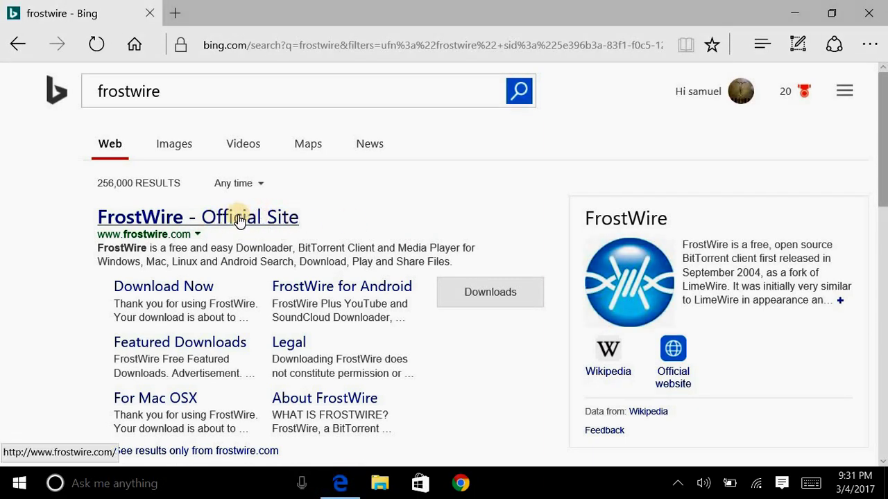
# - Look through the search results and open the official FrostWire site
pyautogui.scroll(-5, 235, 235)
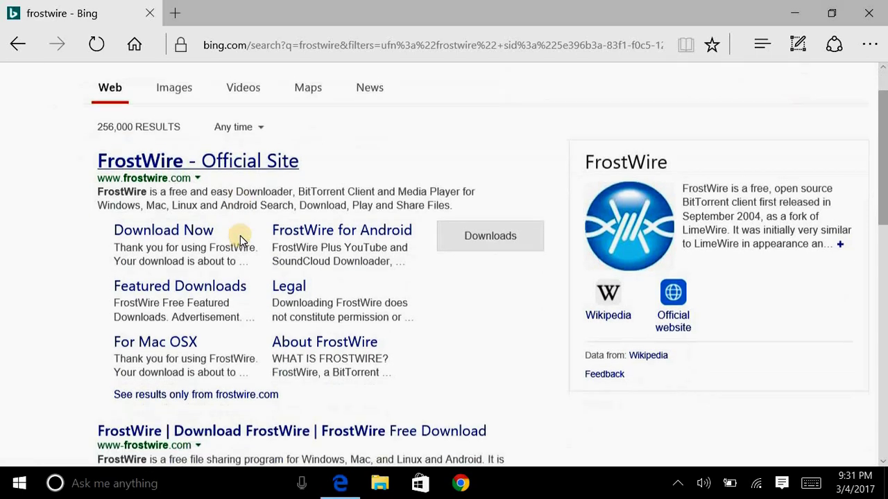
pyautogui.scroll(-3, 239, 236)
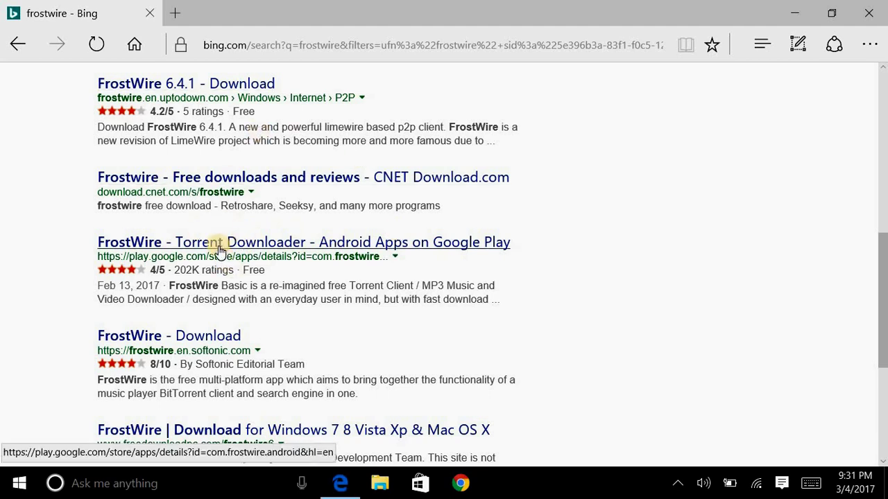
pyautogui.scroll(3, 270, 246)
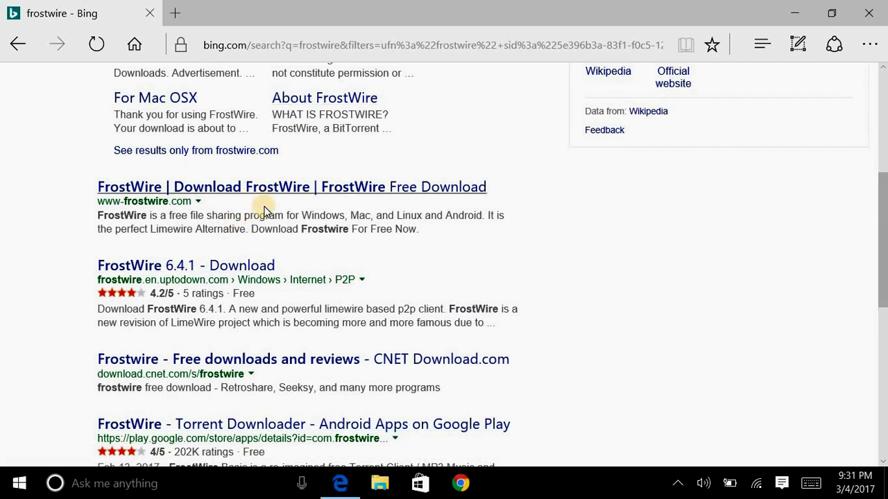
pyautogui.scroll(5, 266, 210)
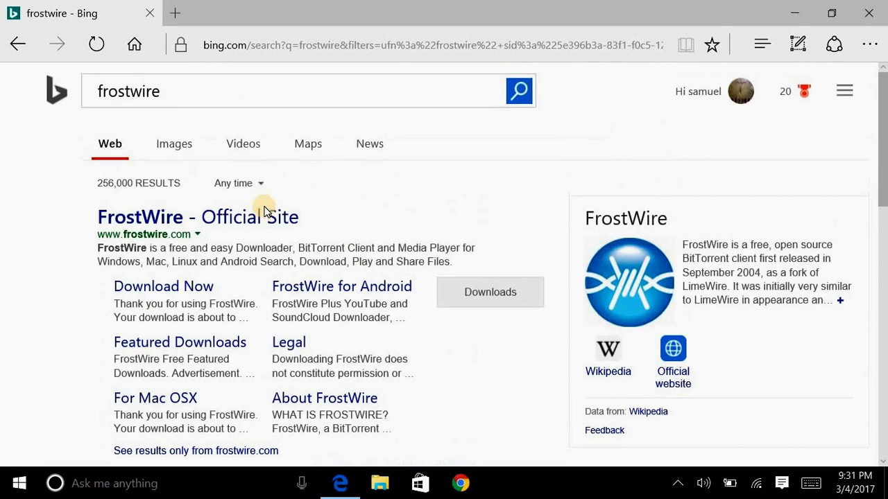
pyautogui.click(231, 219)
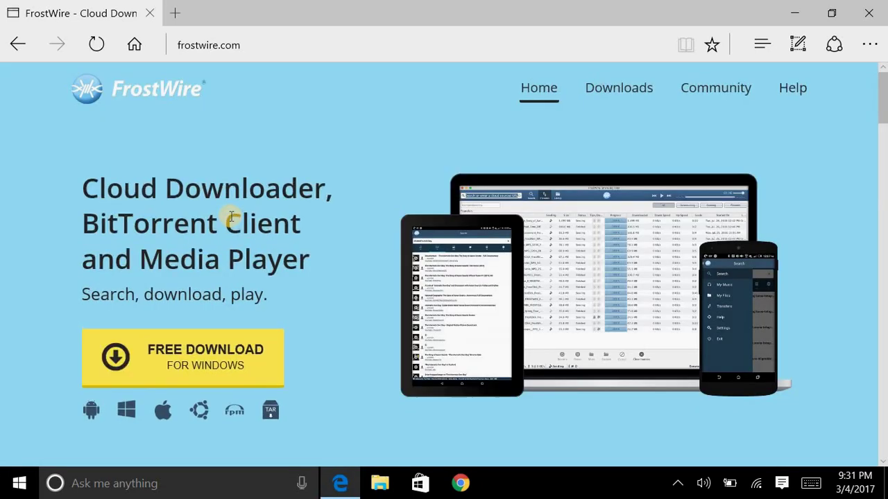
# - Examine the FrostWire home page, including its feature descriptions and the Compare Features table
pyautogui.scroll(-2, 257, 267)
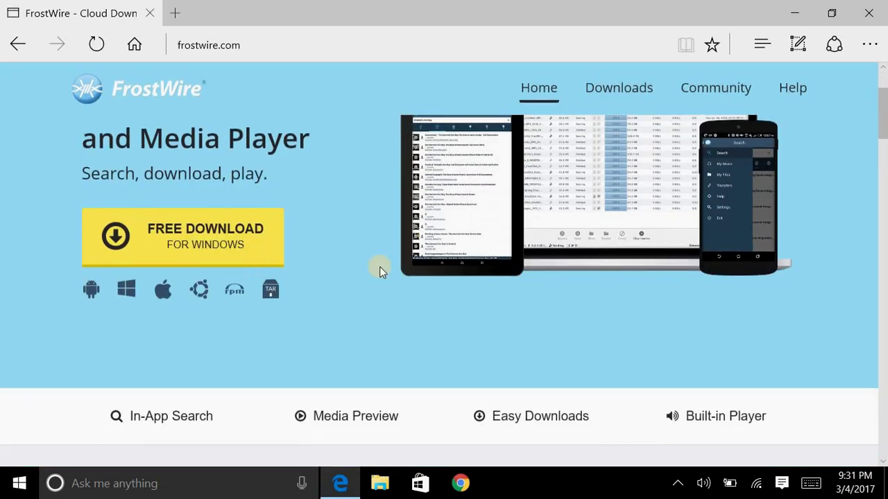
pyautogui.scroll(-3, 380, 267)
pyautogui.scroll(1, 340, 253)
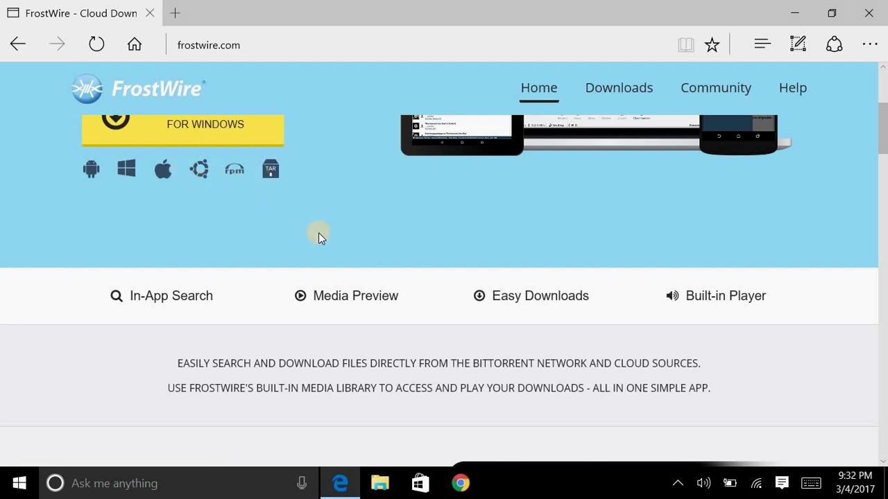
pyautogui.scroll(2, 318, 233)
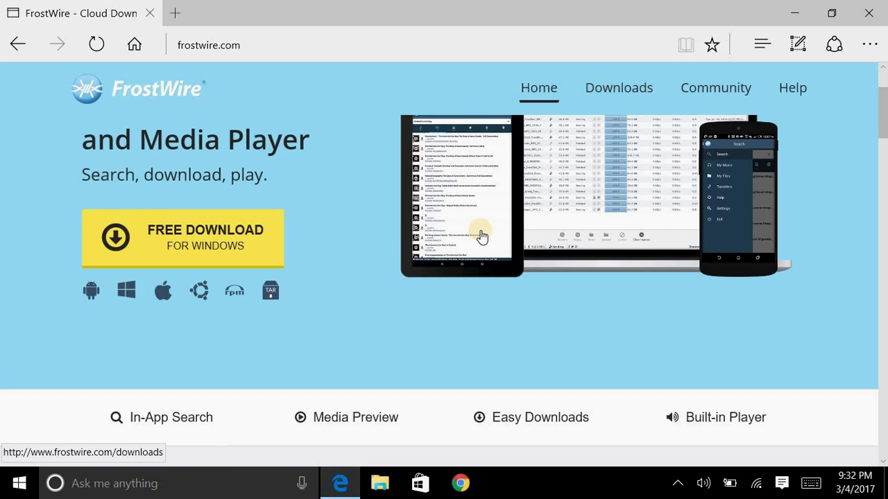
pyautogui.scroll(-10, 339, 274)
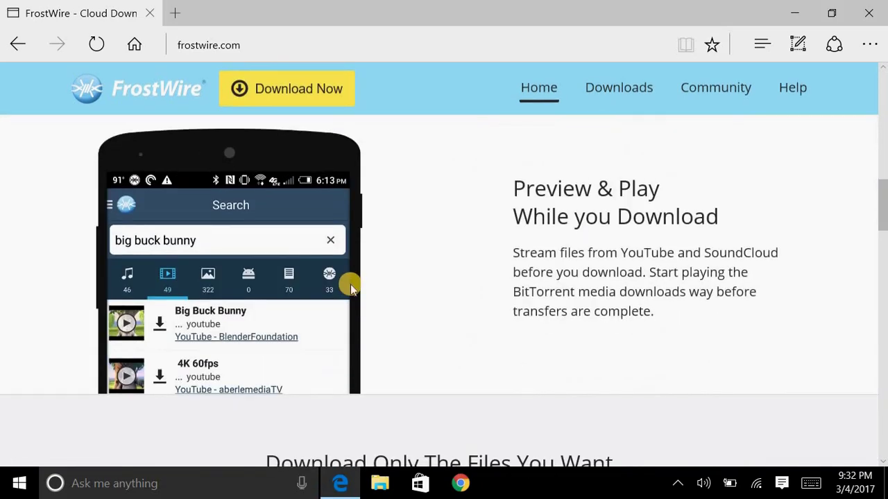
pyautogui.scroll(-10, 351, 284)
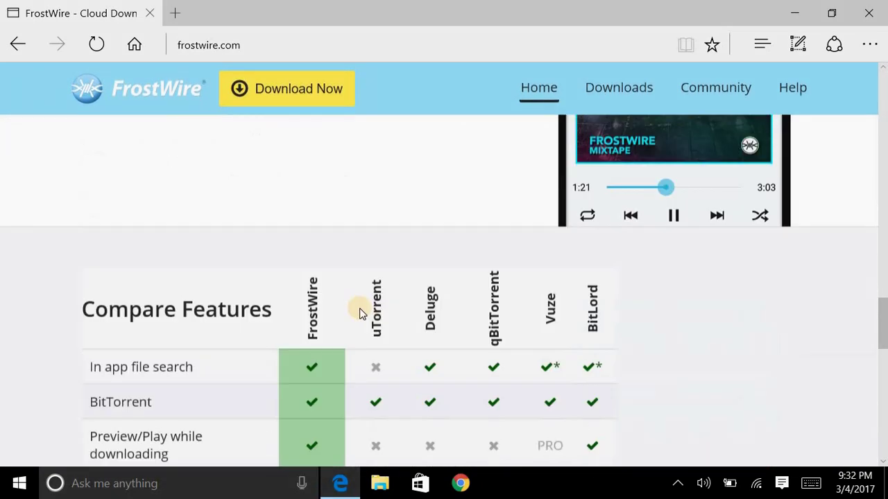
pyautogui.scroll(-7, 326, 307)
pyautogui.scroll(1, 326, 308)
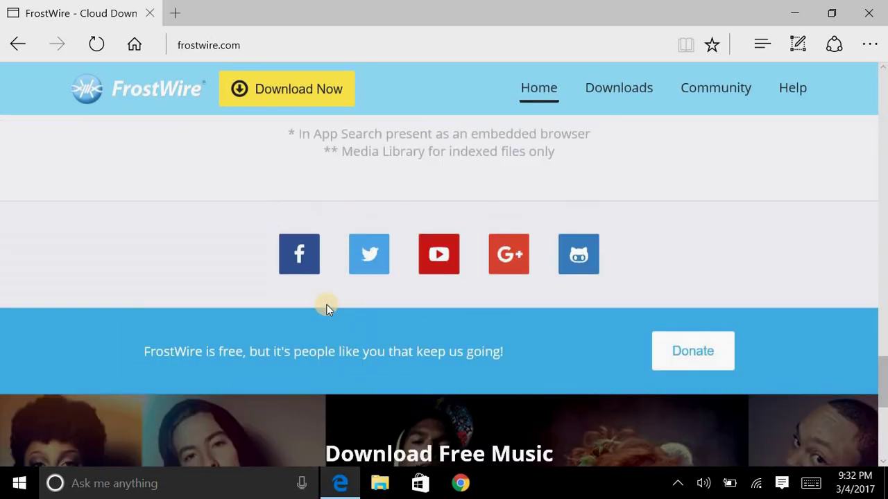
pyautogui.scroll(6, 326, 307)
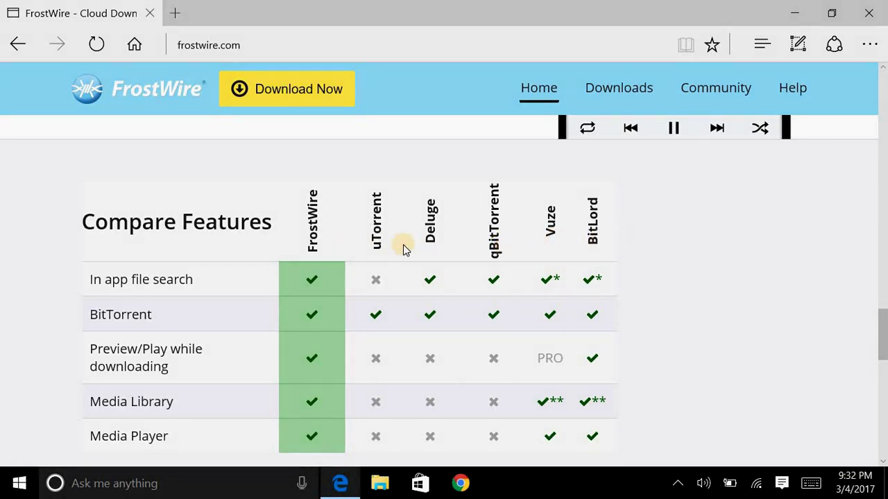
pyautogui.scroll(-5, 414, 249)
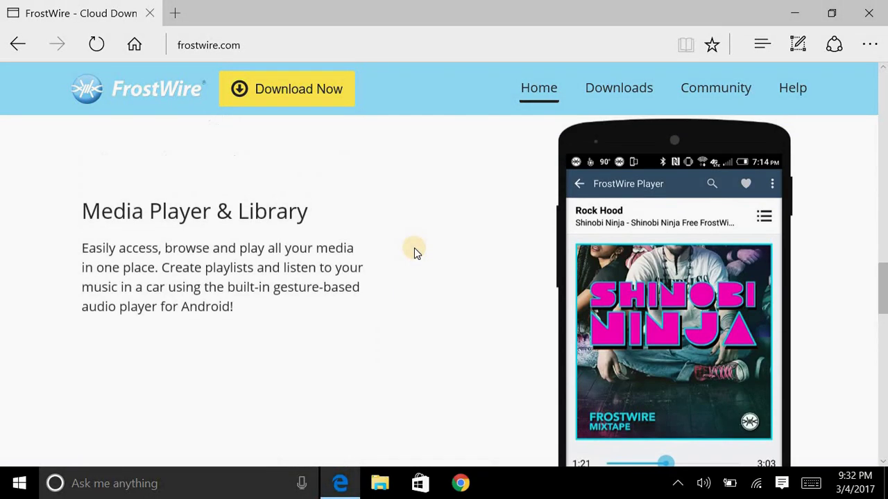
pyautogui.scroll(15, 414, 248)
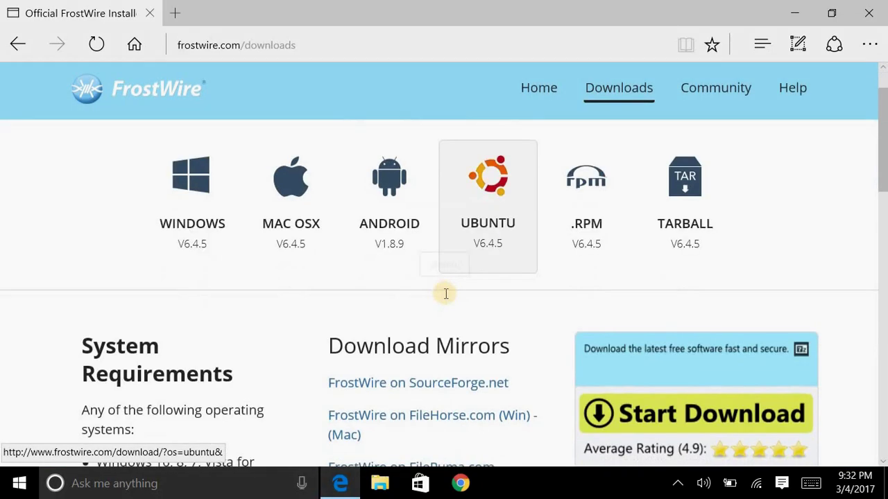
# - Review the Free Downloads page and download FrostWire 6.4.5 for Windows
pyautogui.scroll(-1, 446, 293)
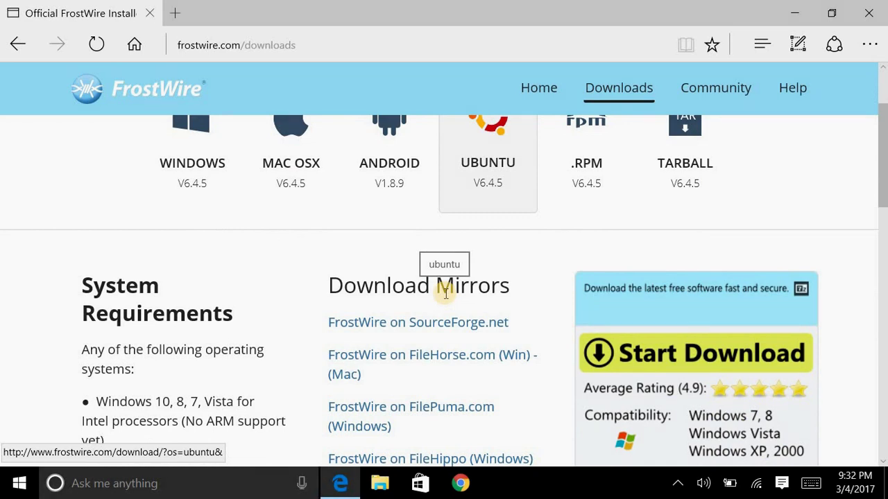
pyautogui.scroll(-8, 445, 294)
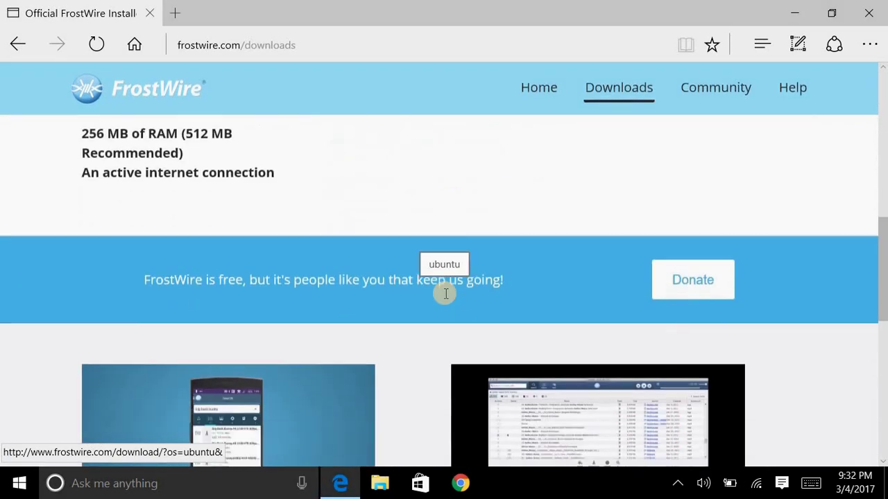
pyautogui.scroll(9, 445, 294)
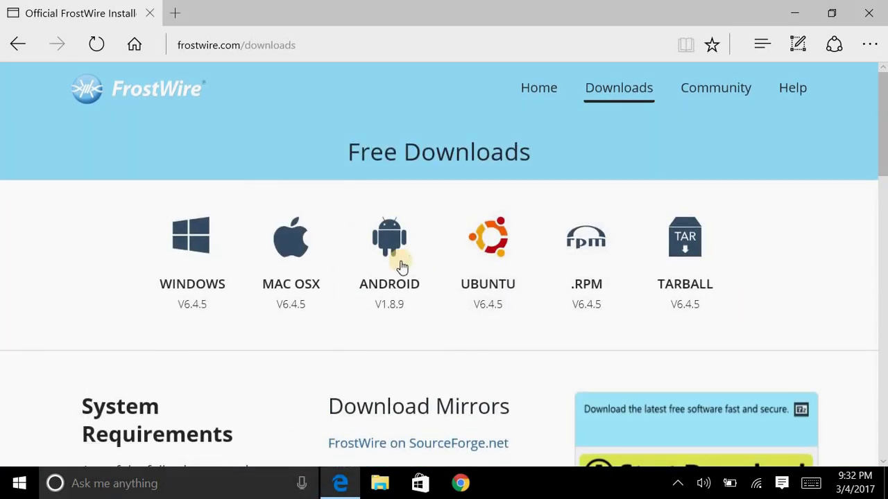
pyautogui.click(210, 259)
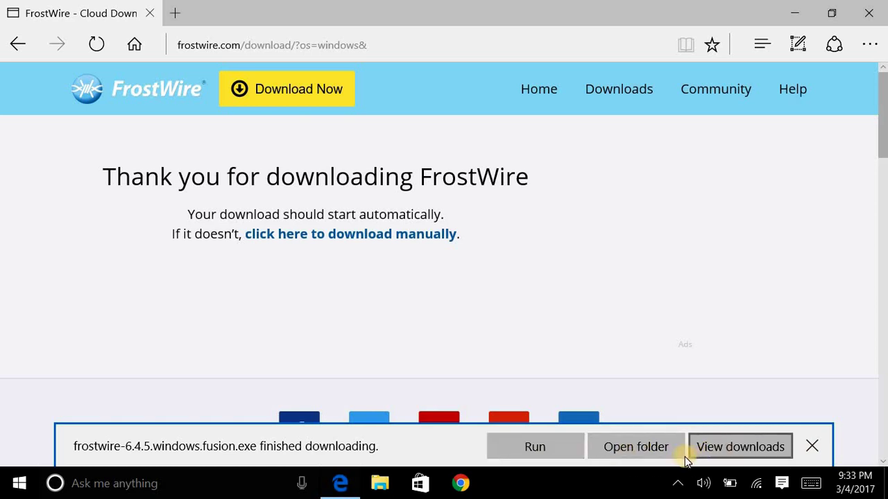
# - Run the downloaded frostwire-6.4.5.windows.fusion.exe installer and close the browser
pyautogui.click(570, 445)
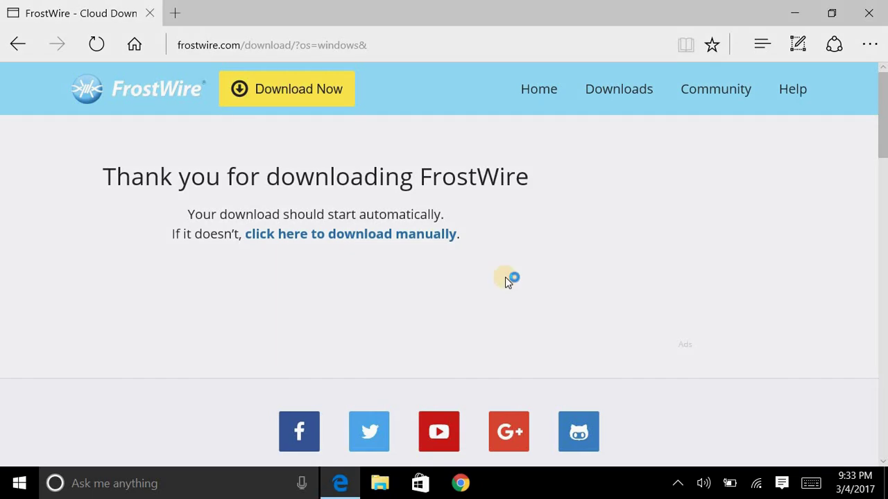
pyautogui.click(869, 12)
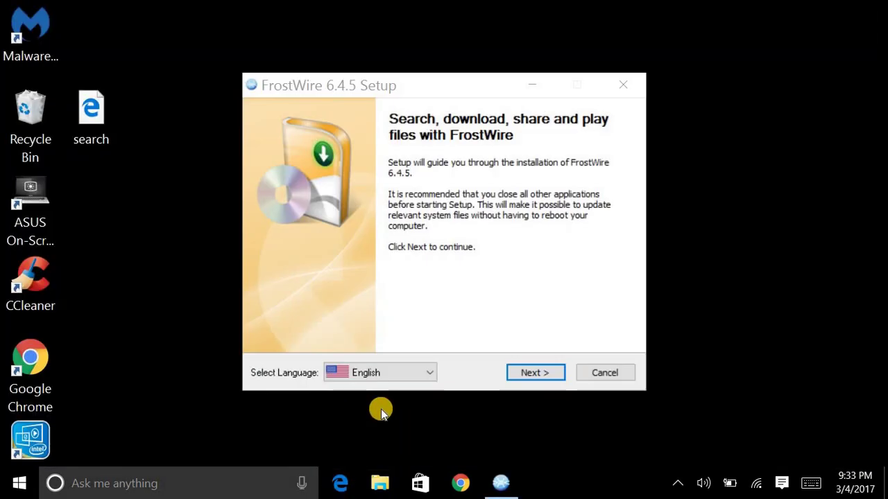
# - Keep English as the setup language and accept the FrostWire license agreement
pyautogui.click(430, 375)
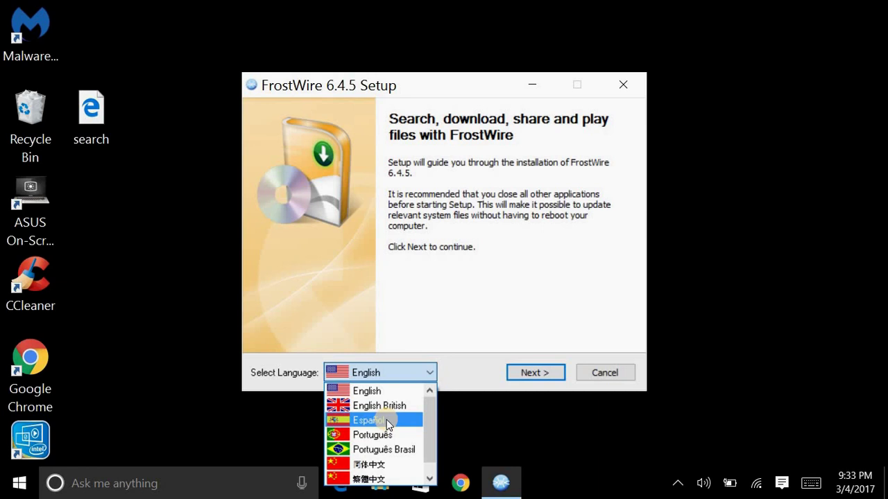
pyautogui.click(485, 410)
pyautogui.click(530, 373)
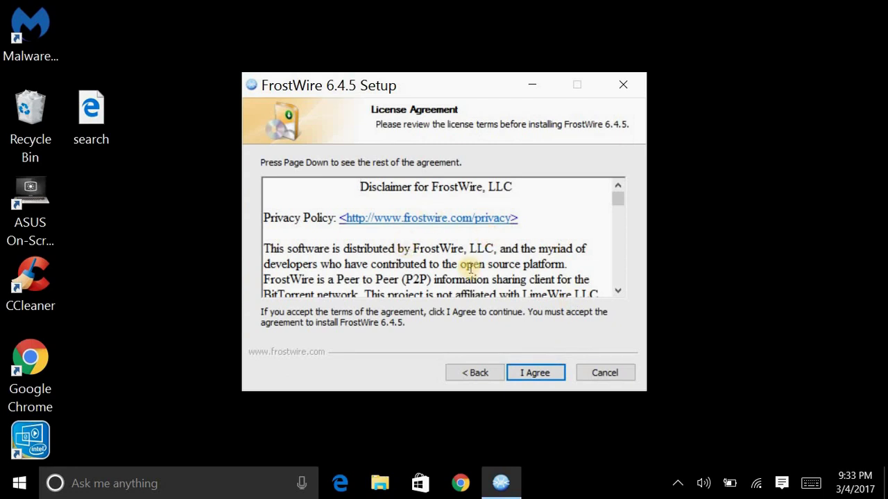
pyautogui.click(529, 373)
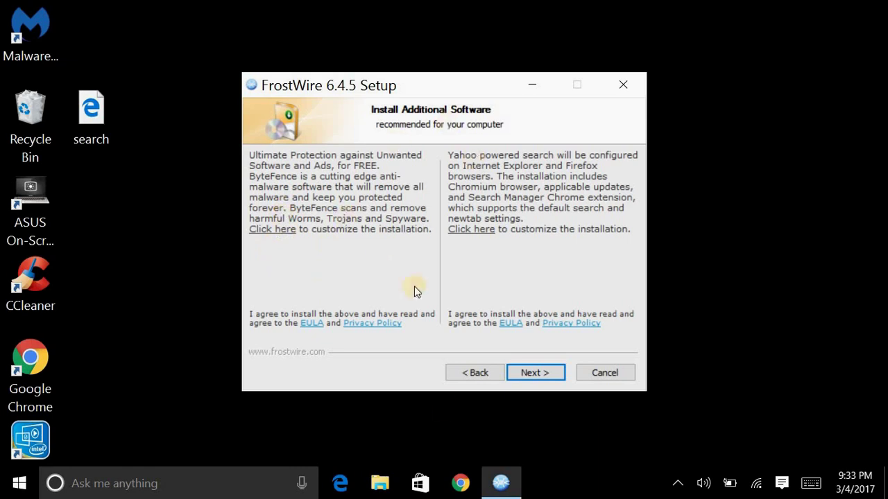
# - Continue past the ByteFence and Yahoo search offers, and decline installing Pro PC Cleaner
pyautogui.click(534, 374)
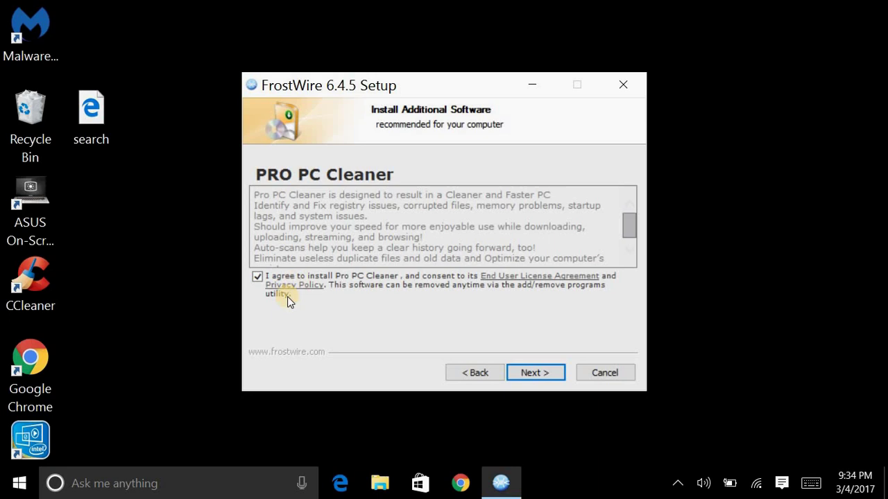
pyautogui.click(257, 279)
pyautogui.click(528, 369)
pyautogui.click(529, 372)
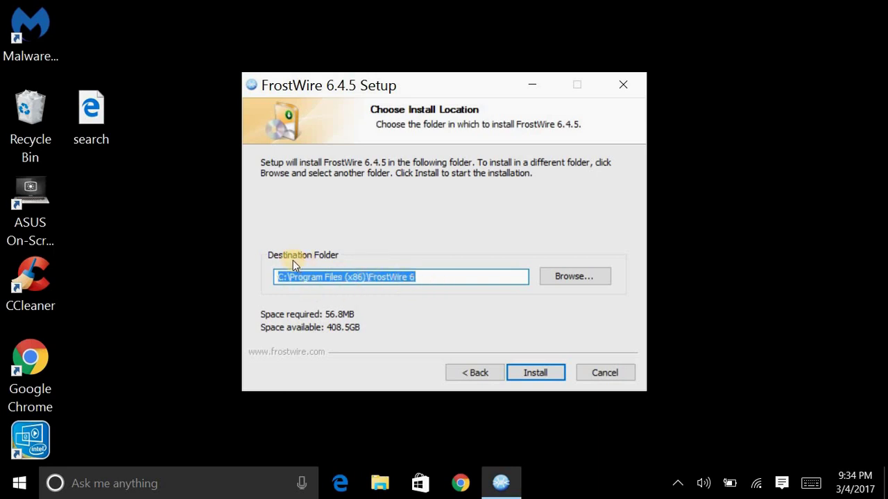
# - Install FrostWire in the default destination folder C:\Program Files (x86)\FrostWire 6
pyautogui.click(585, 285)
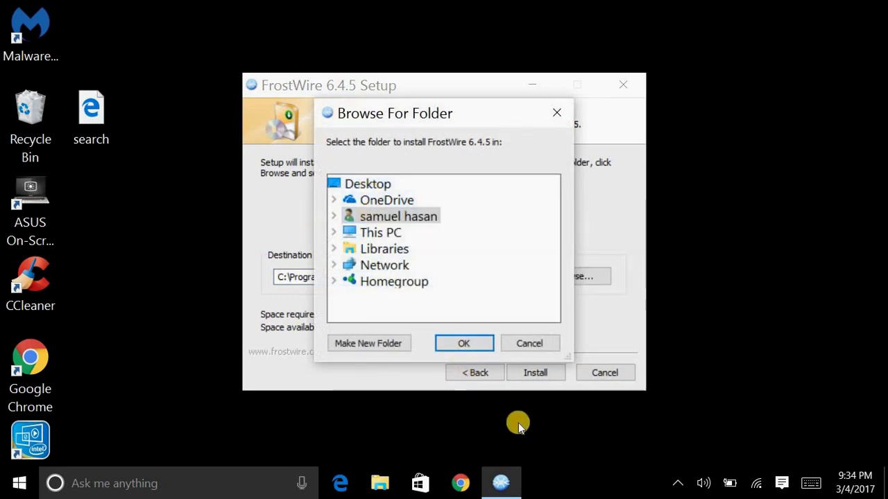
pyautogui.click(528, 342)
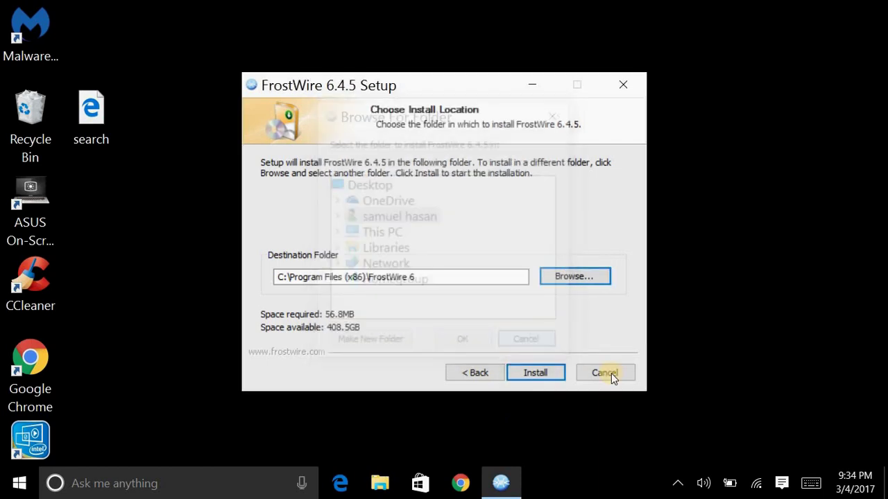
pyautogui.click(548, 371)
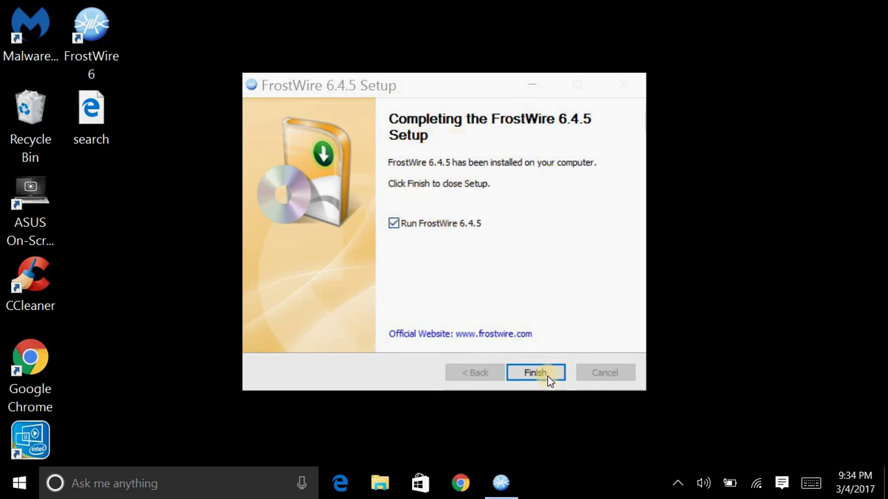
# - Finish the installer with Run FrostWire 6.4.5 enabled and close the Internet Explorer 11 setup prompt and browser window
pyautogui.click(520, 374)
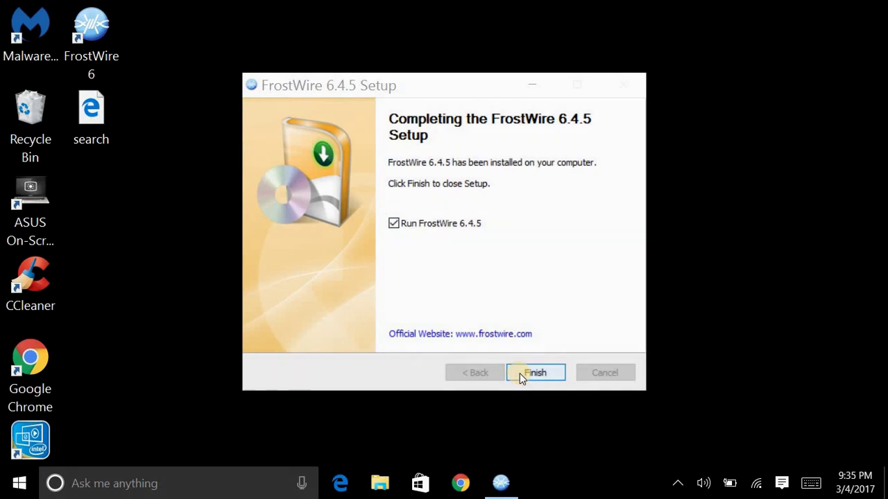
pyautogui.click(525, 373)
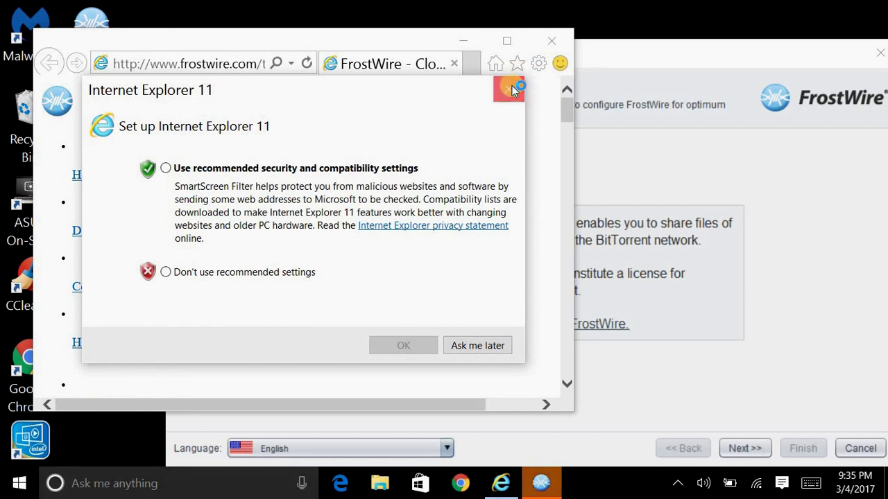
pyautogui.click(512, 90)
pyautogui.click(546, 40)
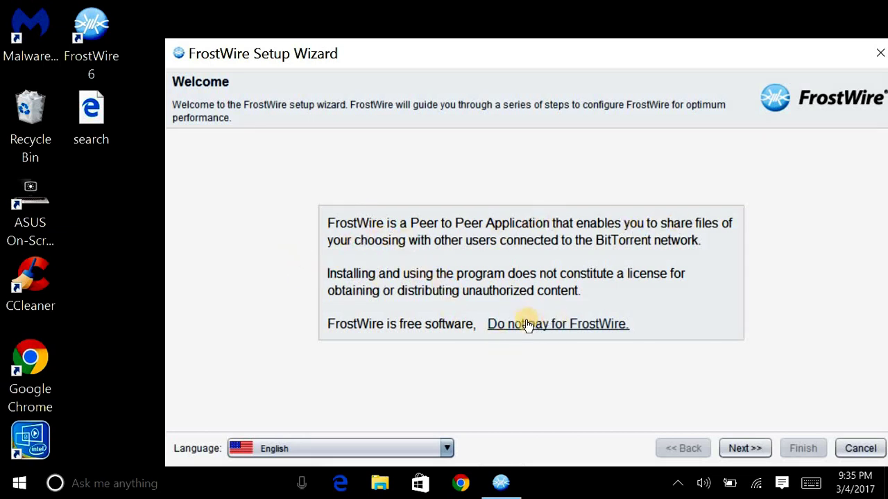
# - Continue past the wizard's welcome page and set BitTorrent sharing to Don't seed finished downloads, keeping the default torrent save folder
pyautogui.click(744, 446)
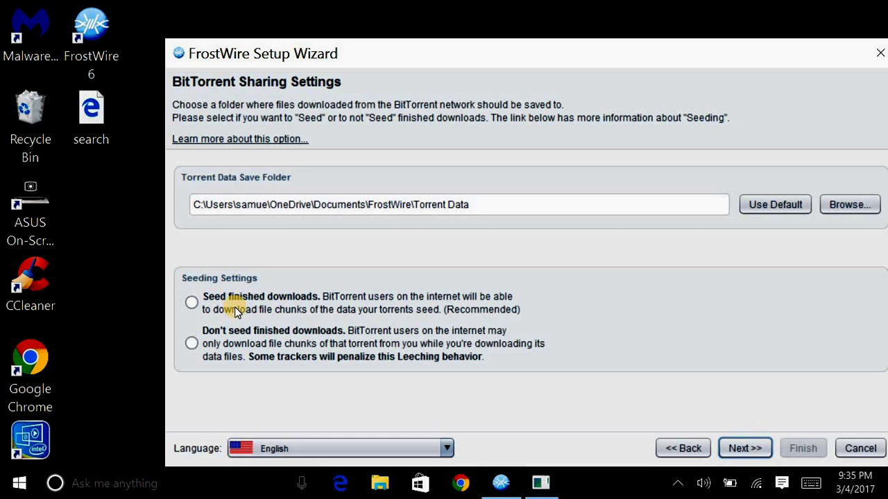
pyautogui.click(191, 343)
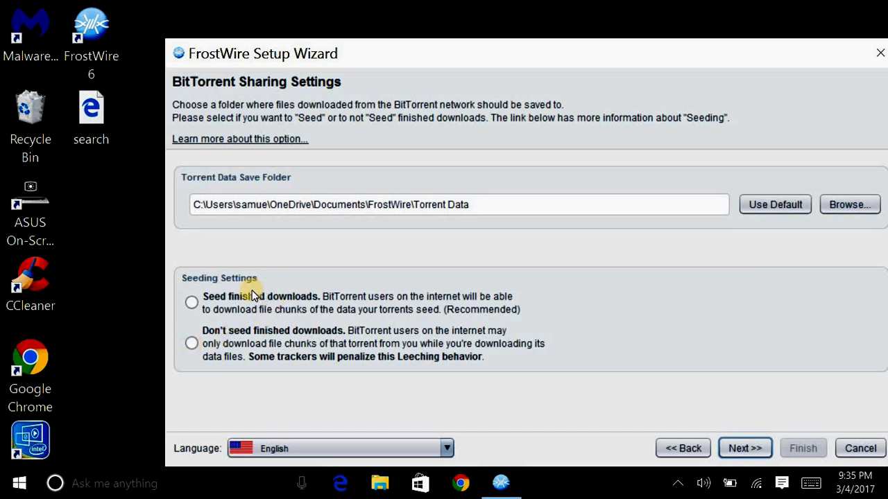
pyautogui.click(192, 303)
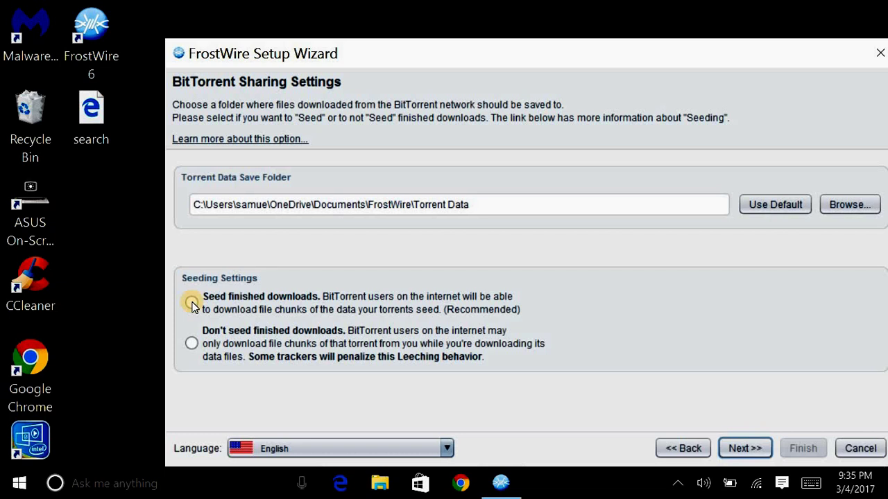
pyautogui.click(192, 344)
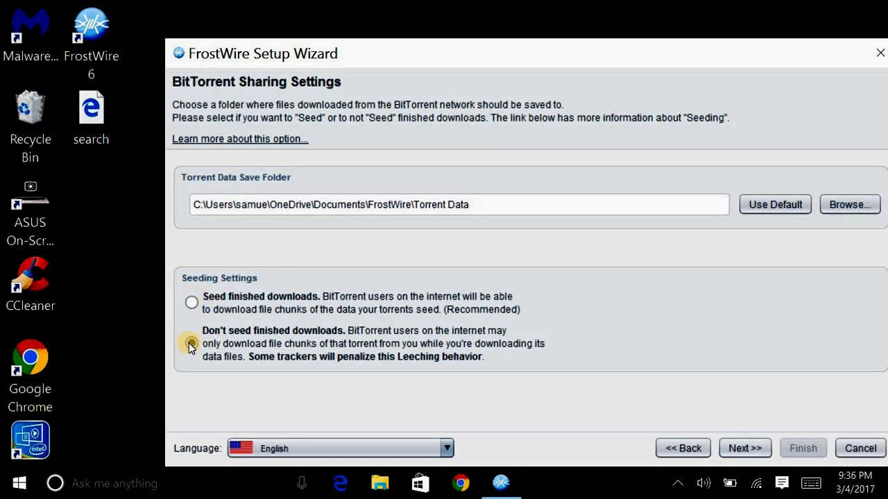
pyautogui.click(745, 448)
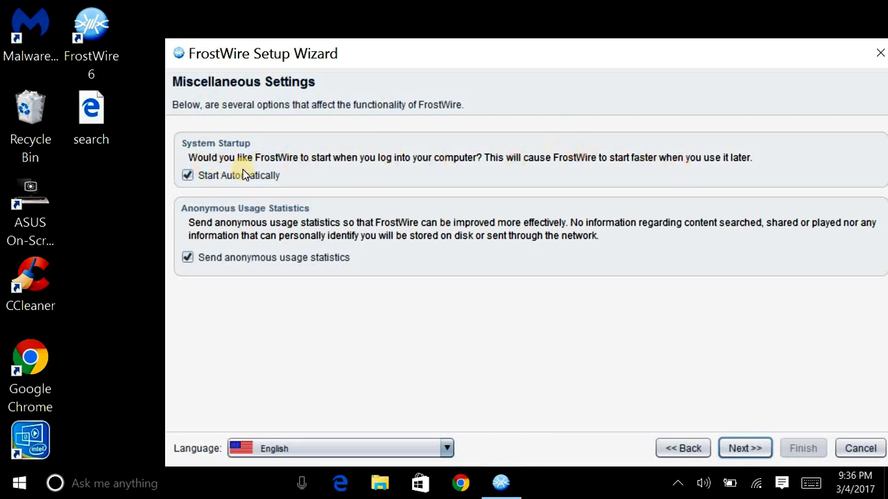
# - Disable automatic startup and the sending of anonymous usage statistics in the Miscellaneous Settings, and continue
pyautogui.click(189, 176)
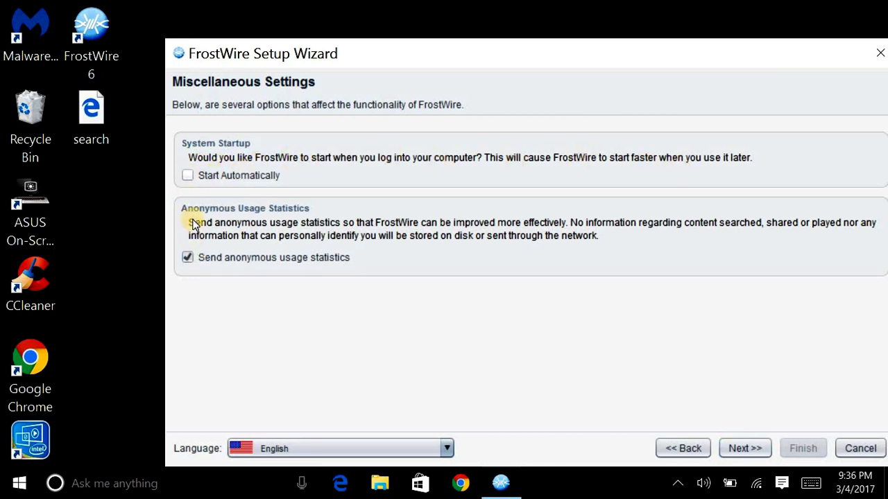
pyautogui.click(187, 257)
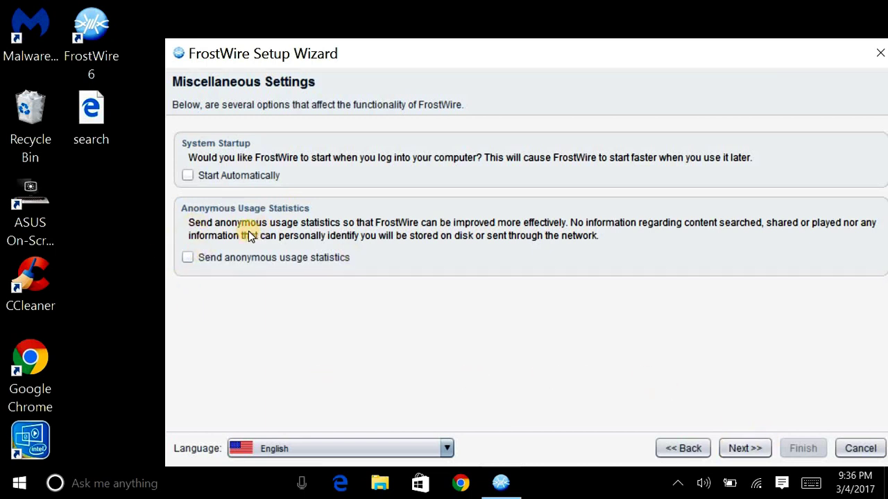
pyautogui.click(740, 448)
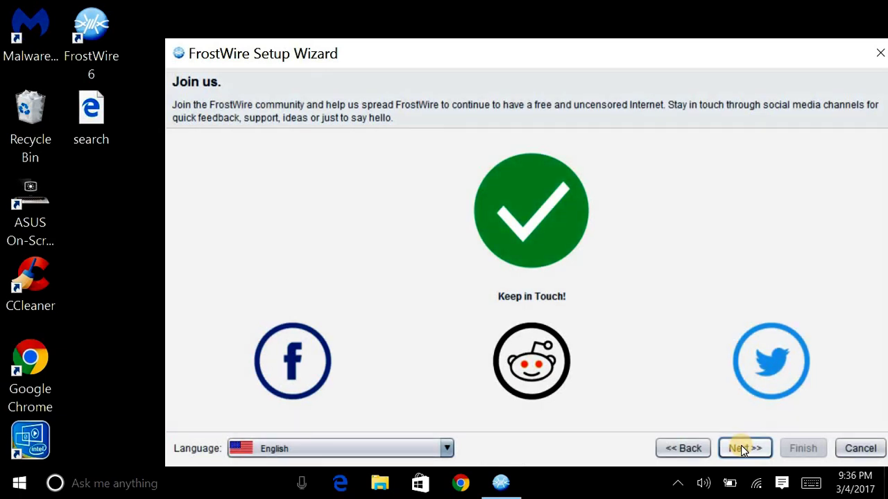
# - Skip the Join us page, declare that FrostWire 6.4.5 will not be used for copyright infringement, and finish the wizard
pyautogui.click(741, 447)
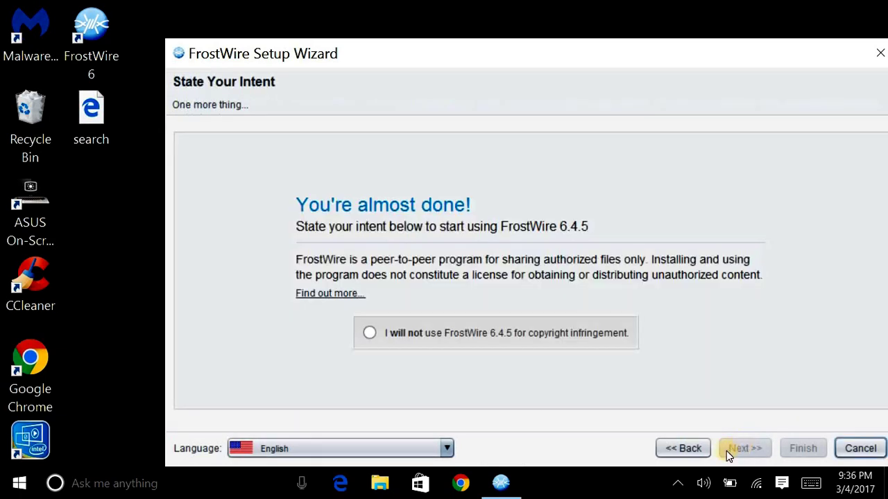
pyautogui.click(369, 333)
pyautogui.click(814, 450)
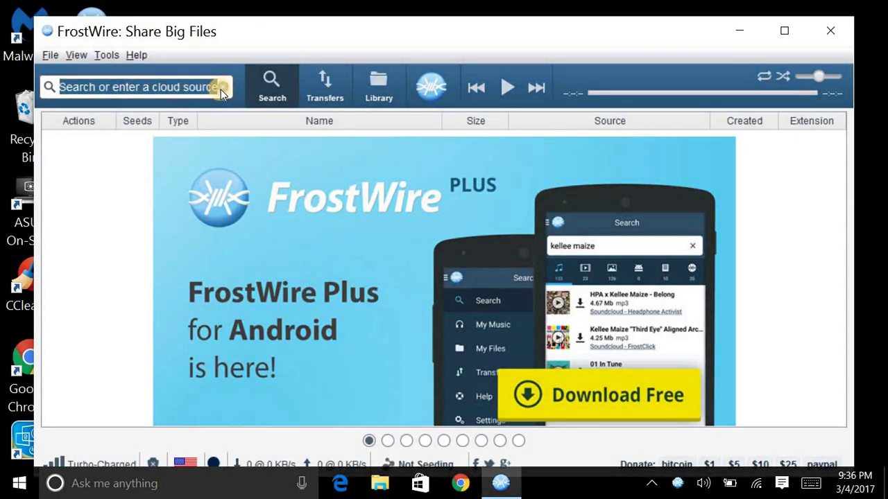
# - Search FrostWire for the suggested term "david bowie"
pyautogui.click(224, 88)
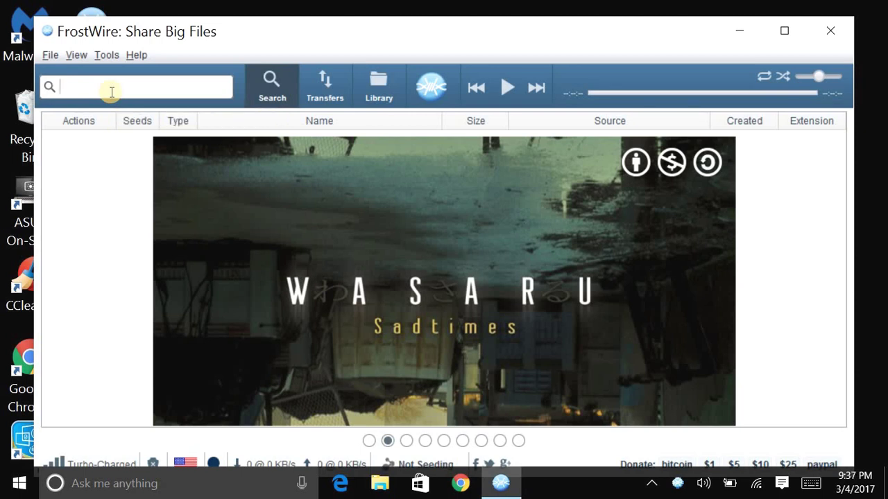
pyautogui.write('d')
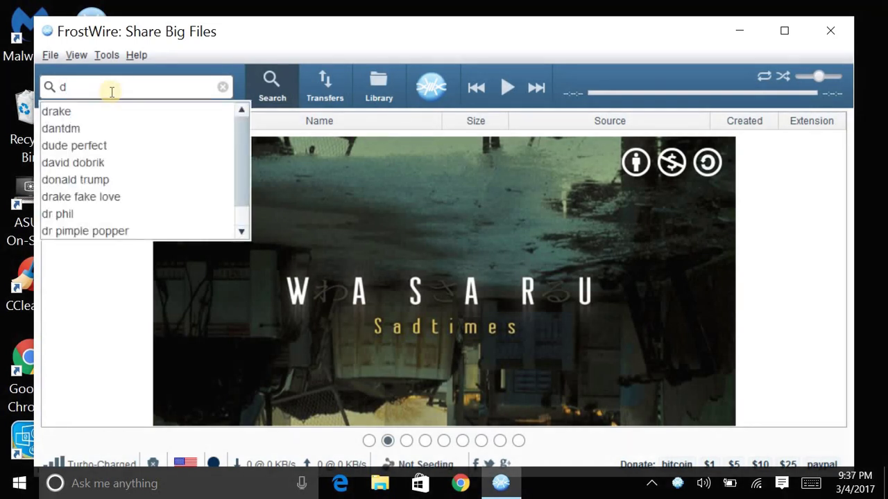
pyautogui.write('avied')
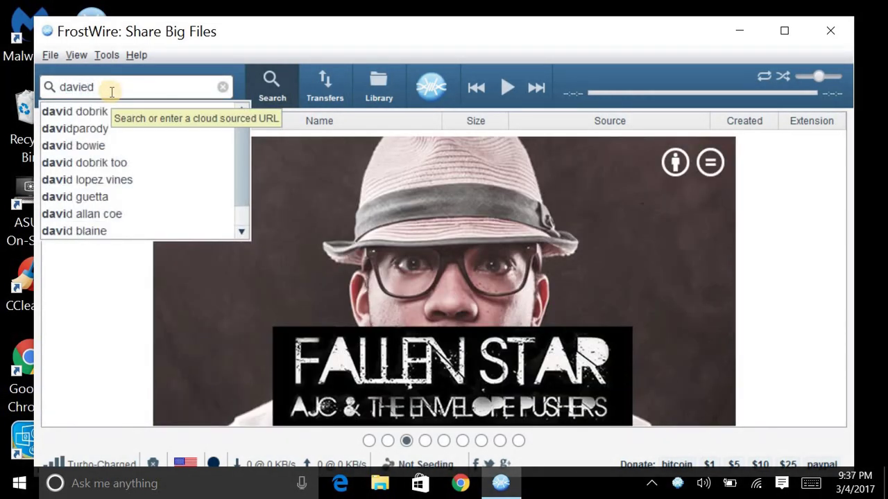
pyautogui.click(90, 147)
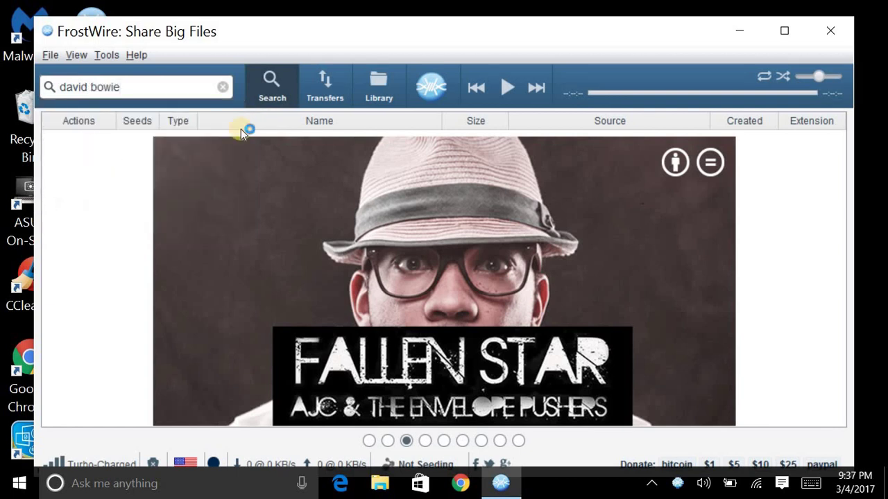
pyautogui.click(49, 88)
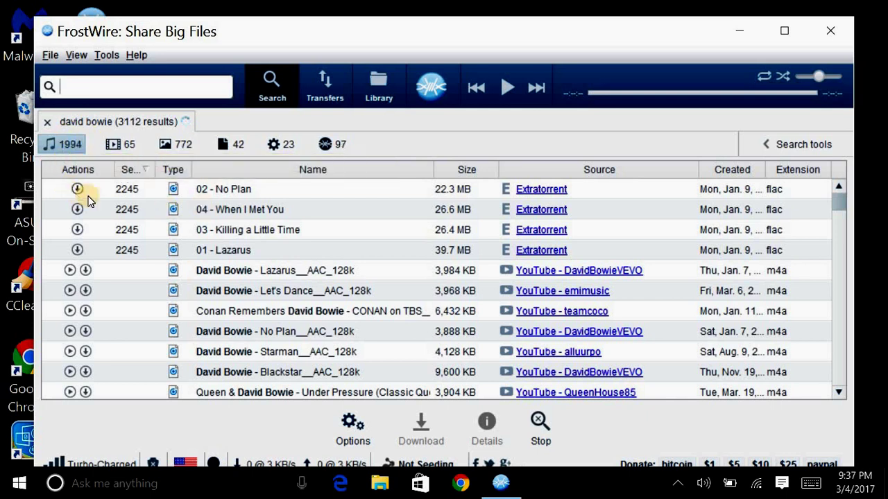
# - Preview the YouTube result David Bowie - Lazarus__AAC_128k and pause its playback
pyautogui.click(70, 271)
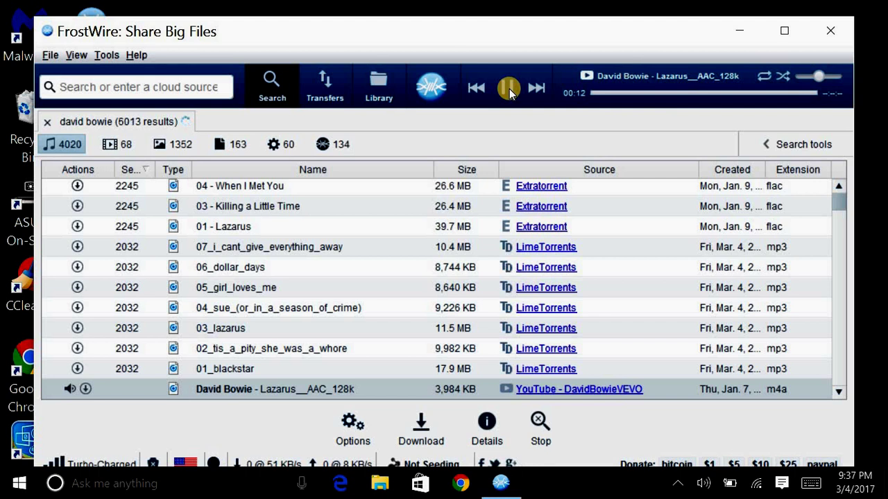
pyautogui.click(509, 89)
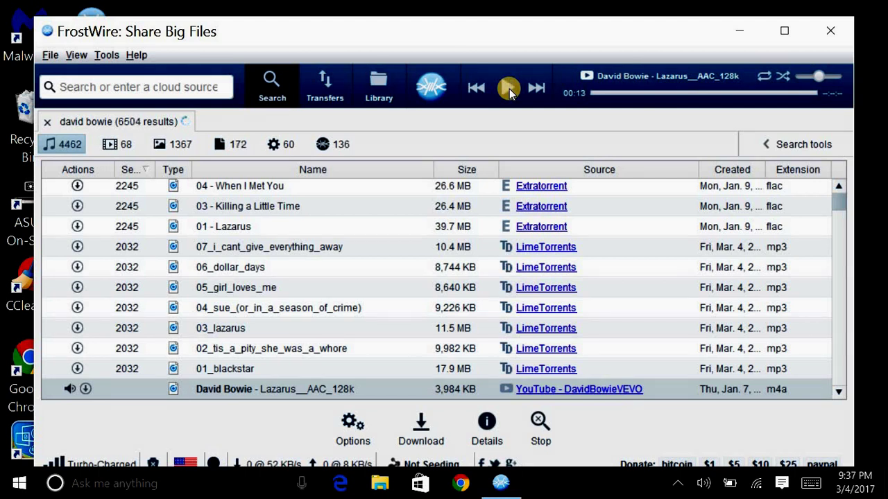
# - Close FrostWire, choosing to exit it completely instead of hiding it in the background
pyautogui.click(829, 28)
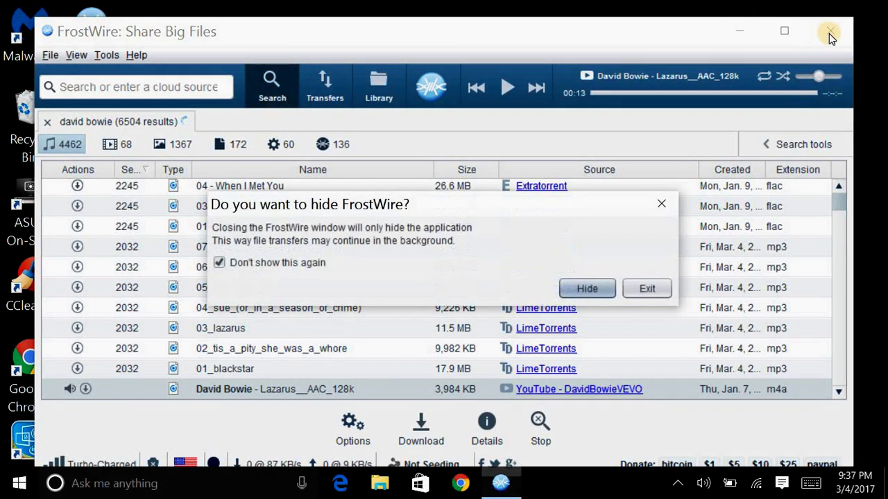
pyautogui.click(643, 289)
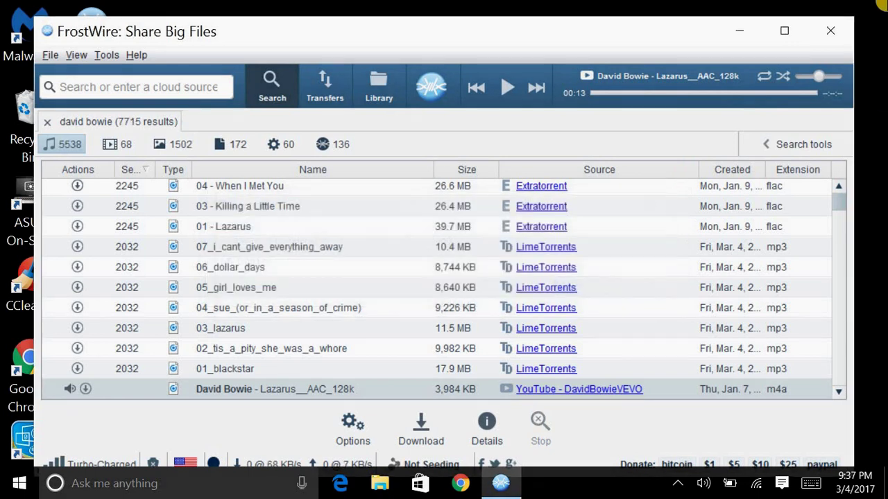